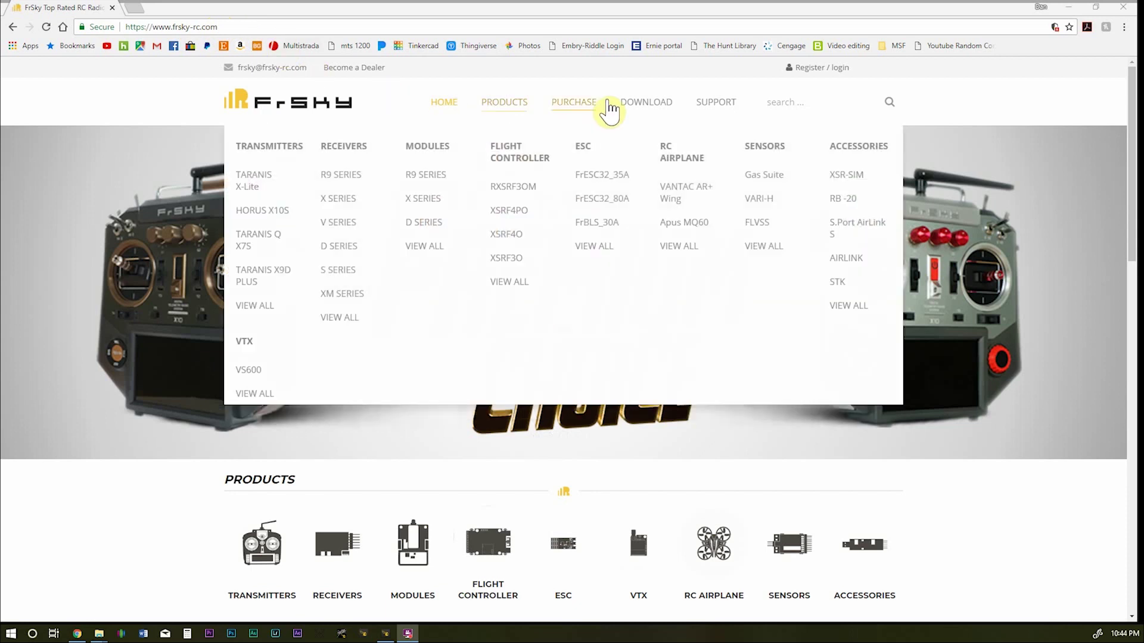
Step: Download the R9 MINI F.Port protocol firmware version 180629 from the FrSky download page
left_click(636, 106)
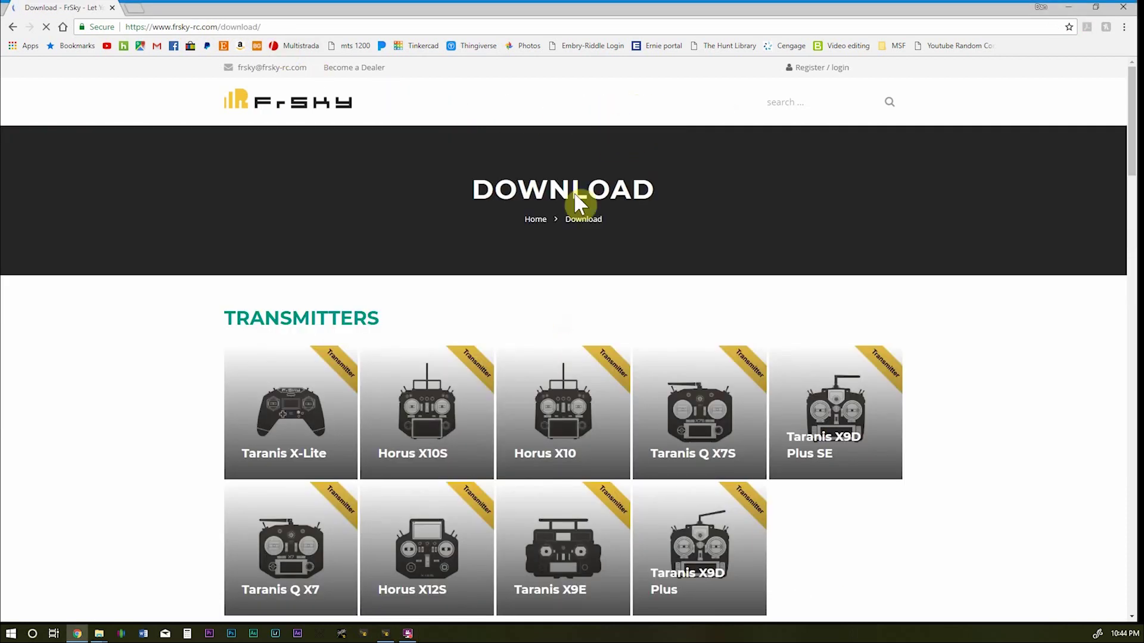
scroll(681, 387, "down", 8)
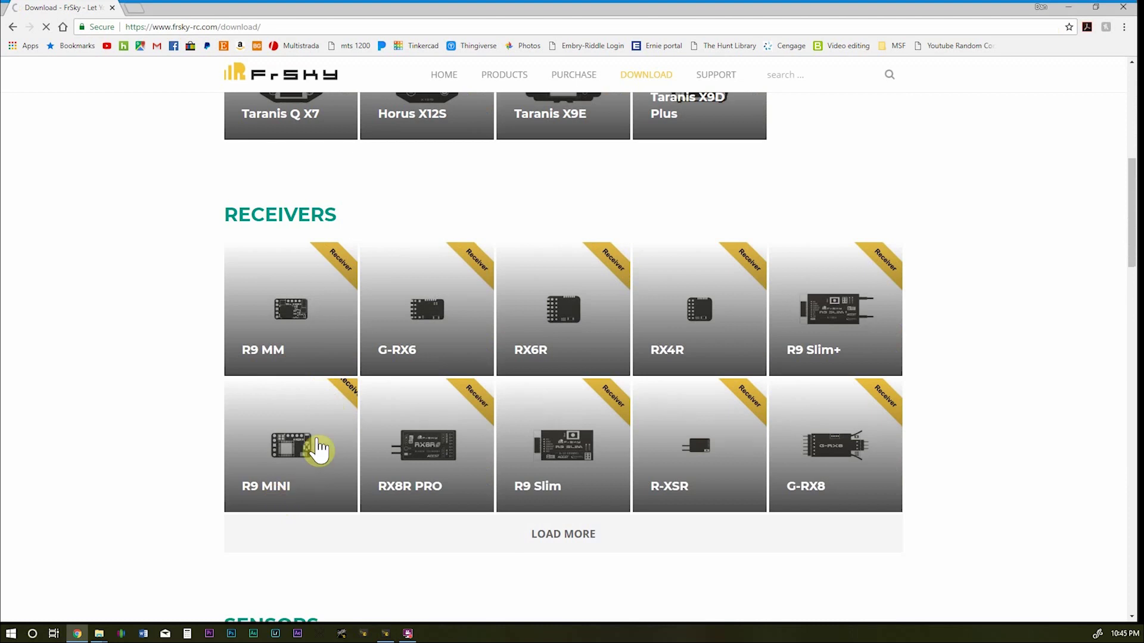
left_click(320, 450)
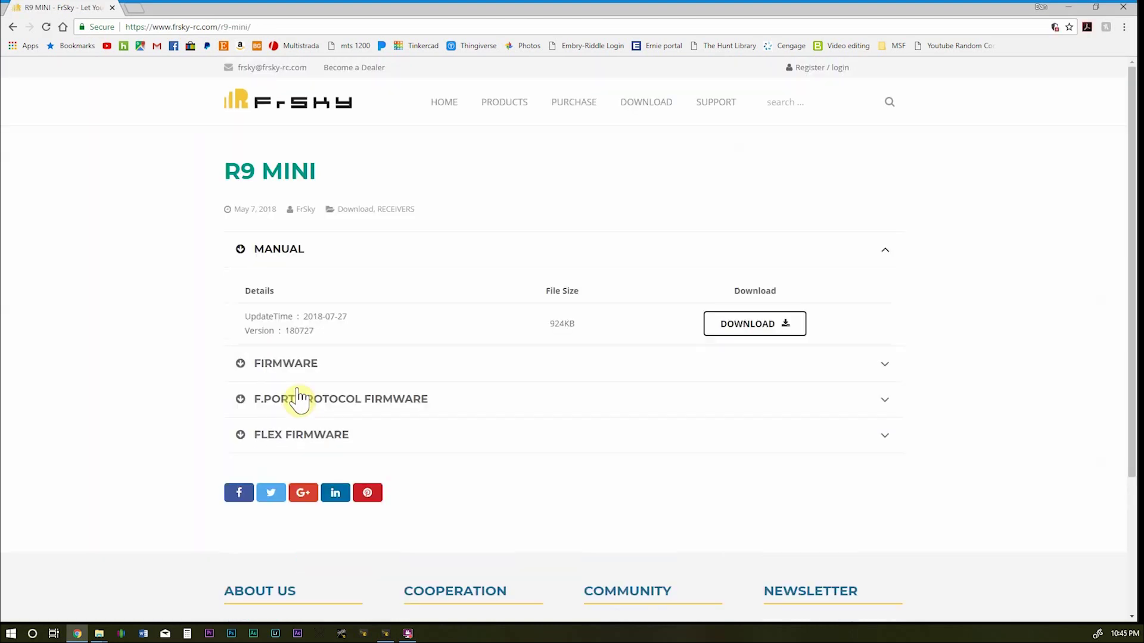
left_click(301, 424)
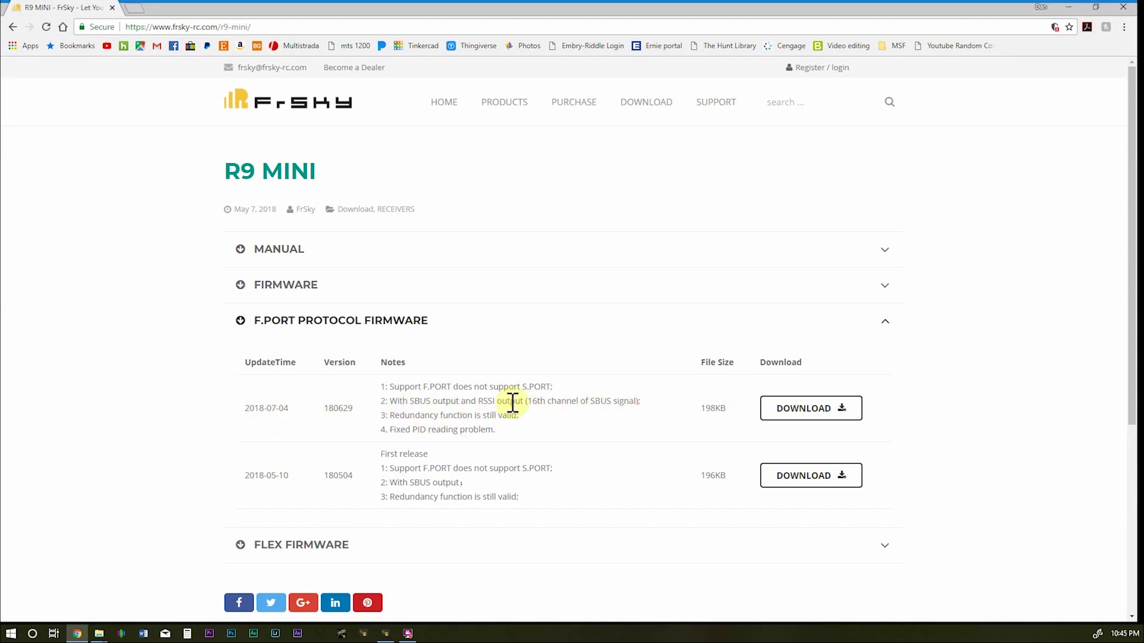
left_click(797, 410)
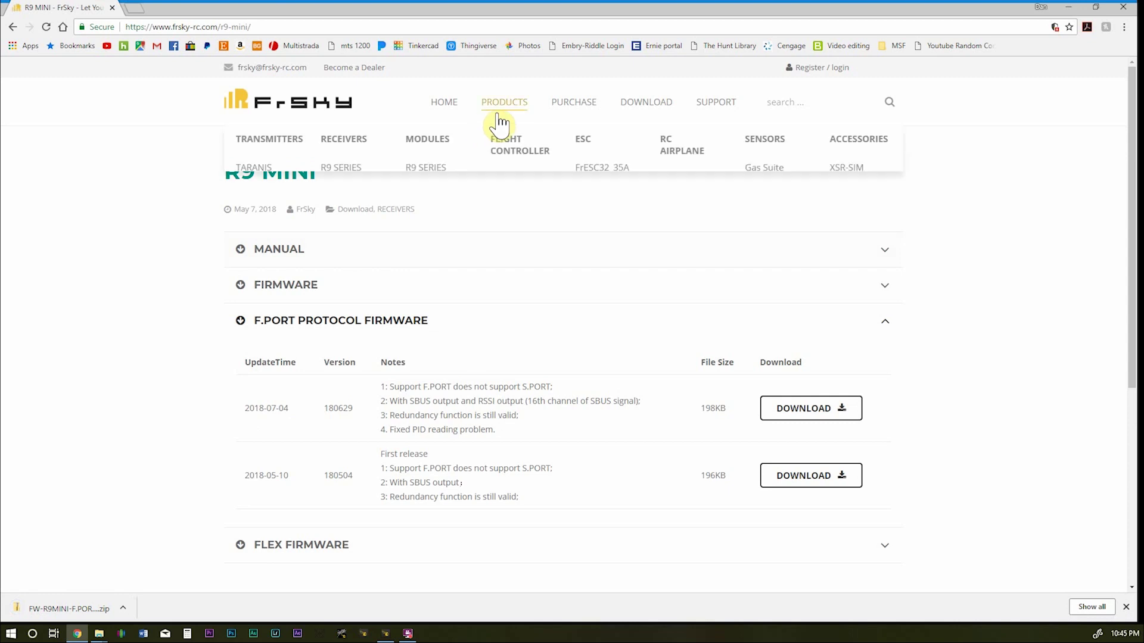
Step: Download the FrSky update sport tool from the USB to S.Port accessory page on the FrSky site
left_click(637, 118)
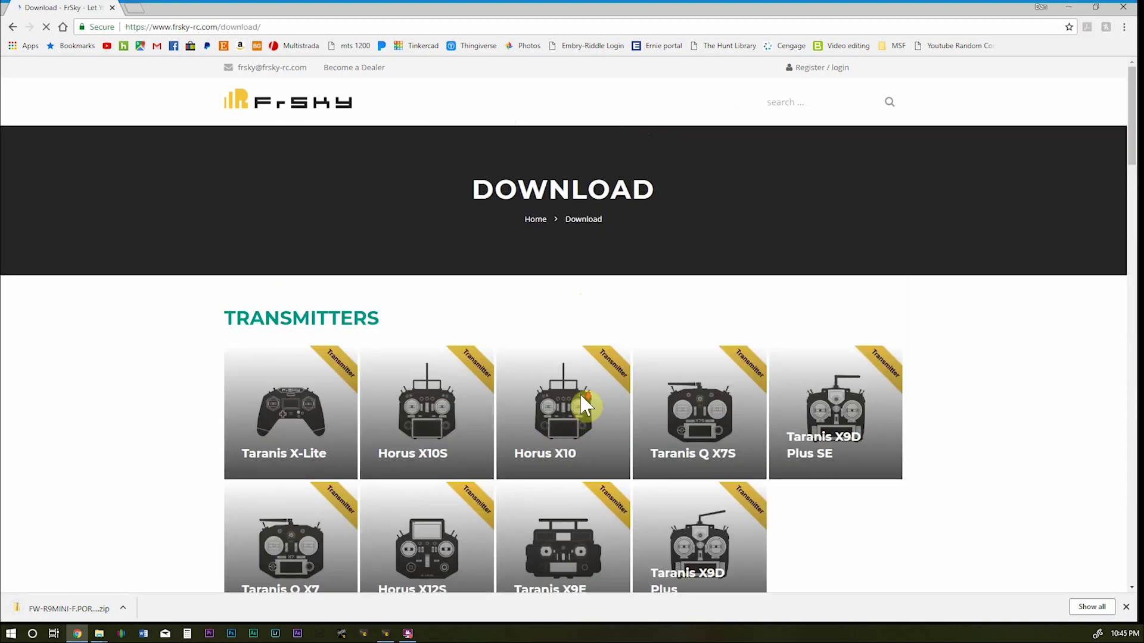
scroll(581, 397, "down", 10)
scroll(581, 396, "down", 15)
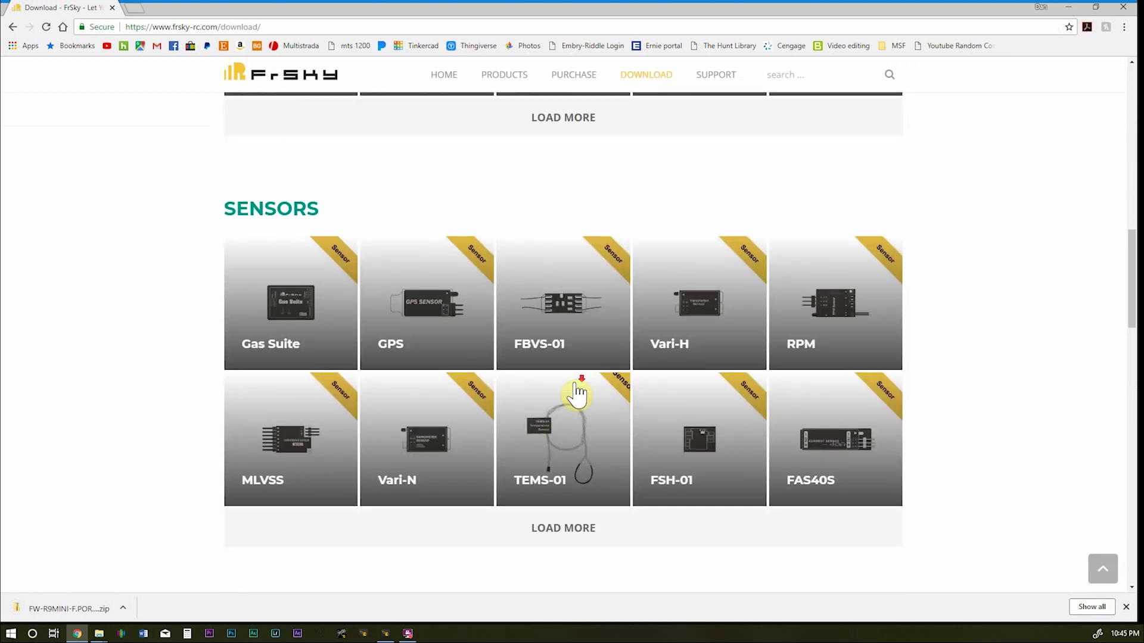
scroll(577, 393, "down", 10)
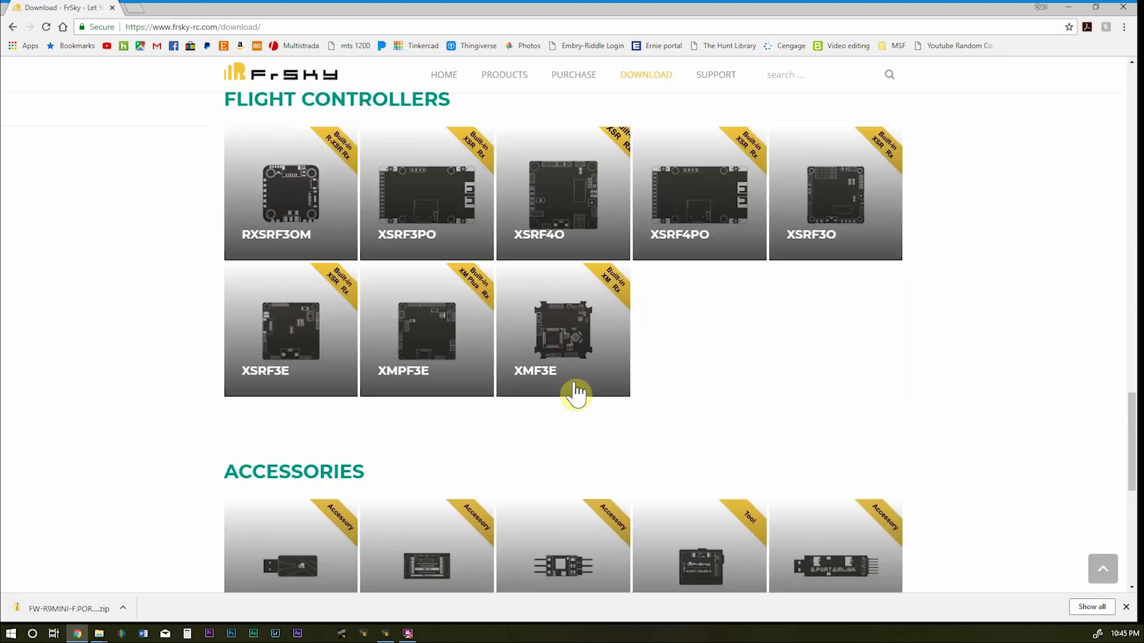
left_click(454, 379)
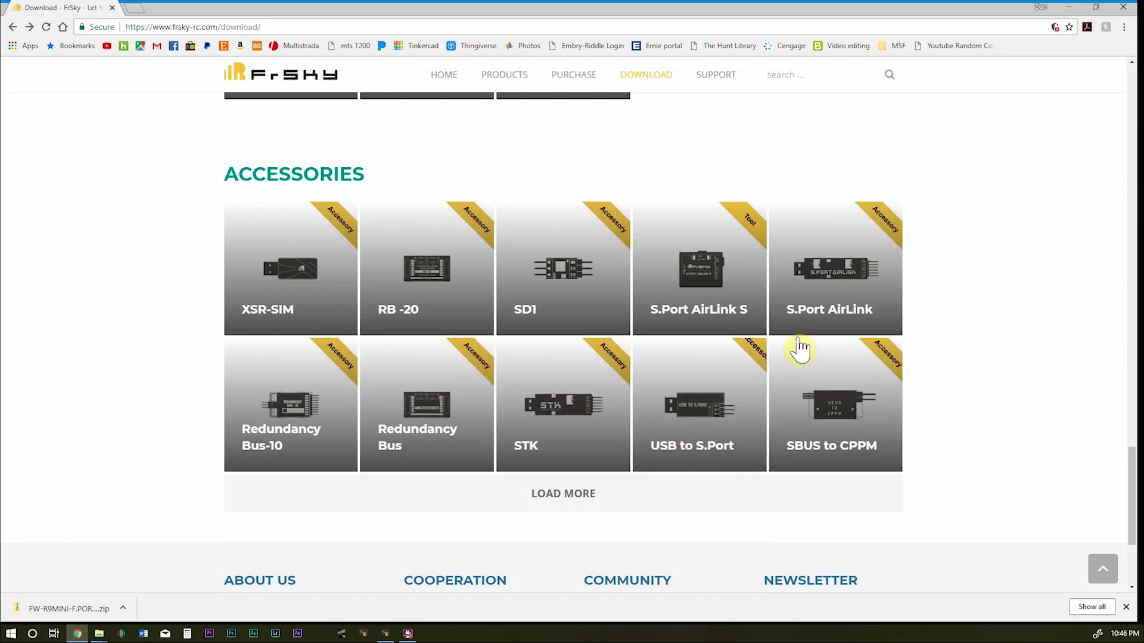
left_click(736, 407)
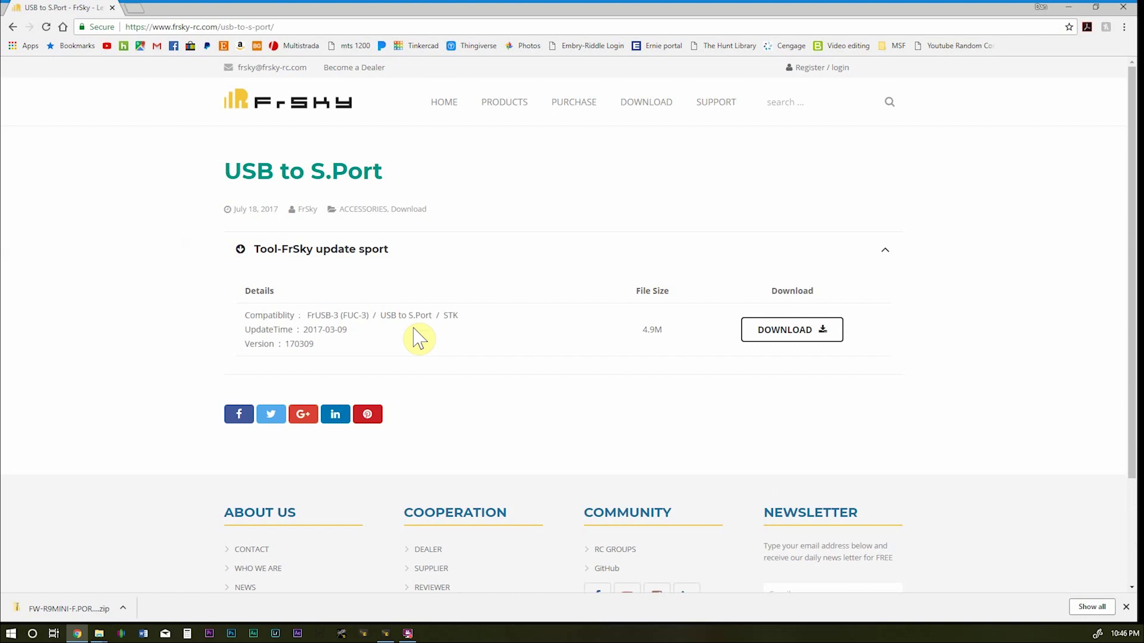
left_click(815, 337)
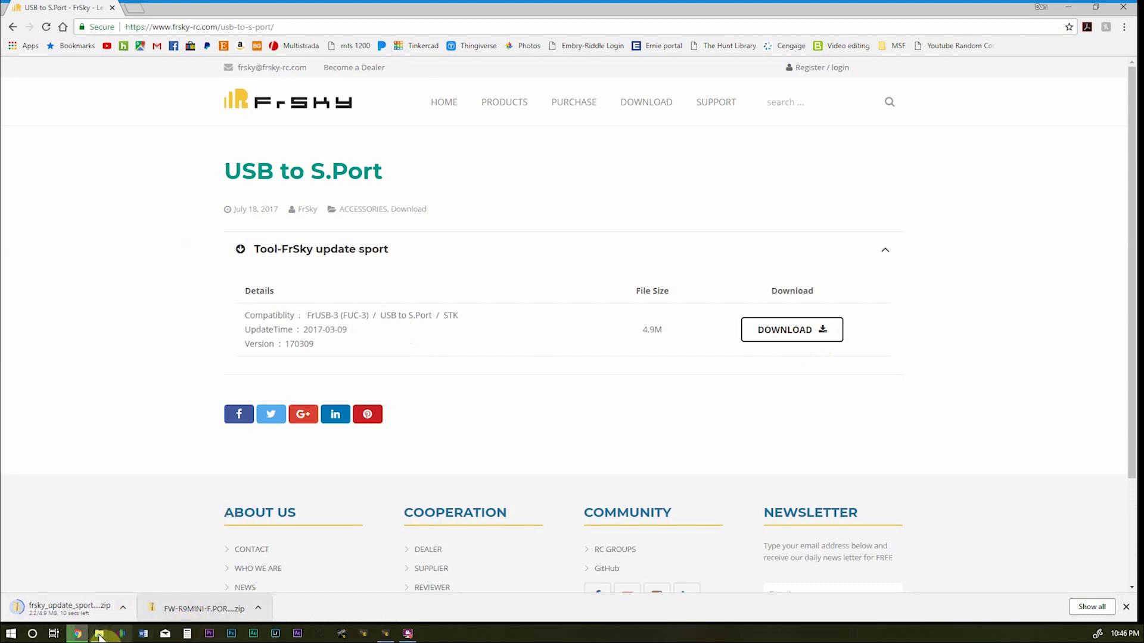
Step: Switch to the Downloads folder in File Explorer and copy R9_MINI_FCC_Fport.frk from the FW-R9MINI-F.PORT-180629 archive
mouse_move(98, 635)
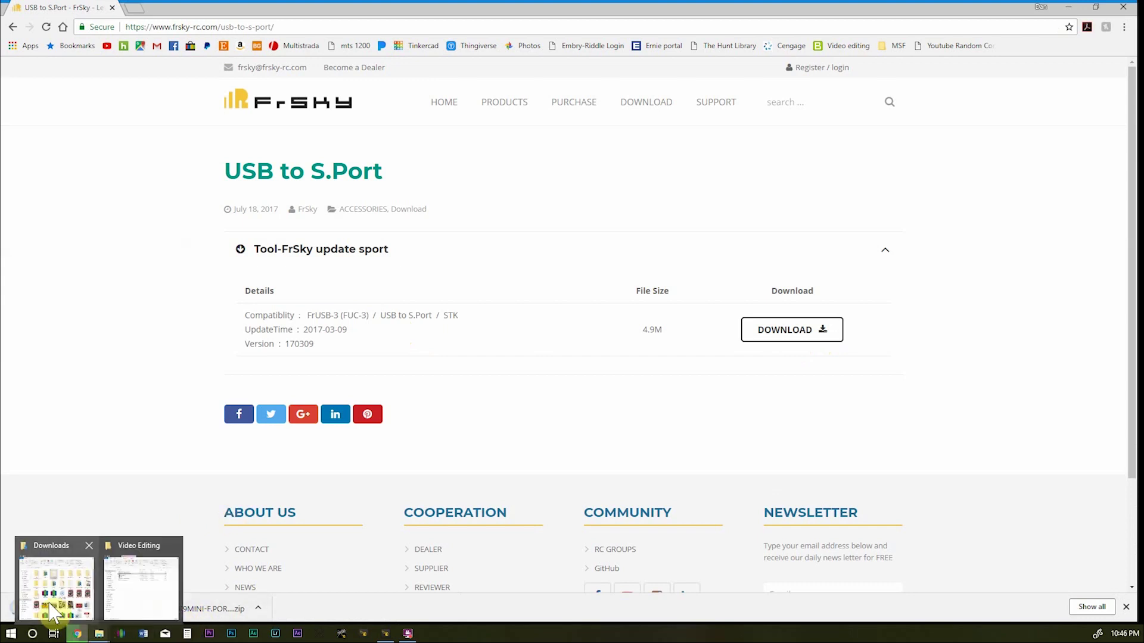
left_click(52, 610)
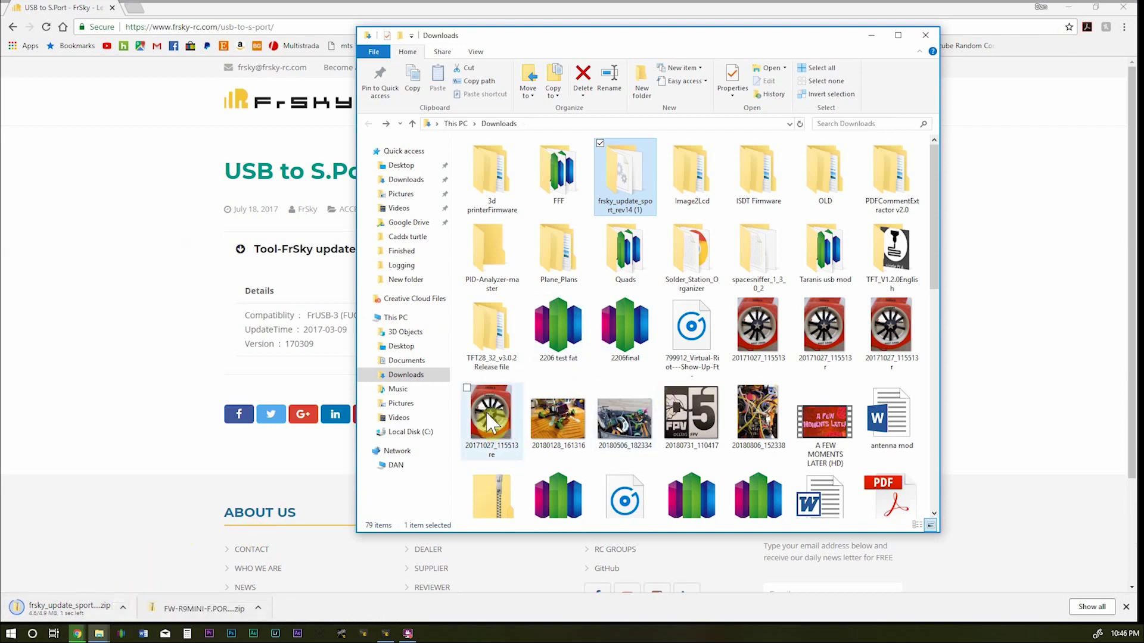
scroll(596, 441, "down", 10)
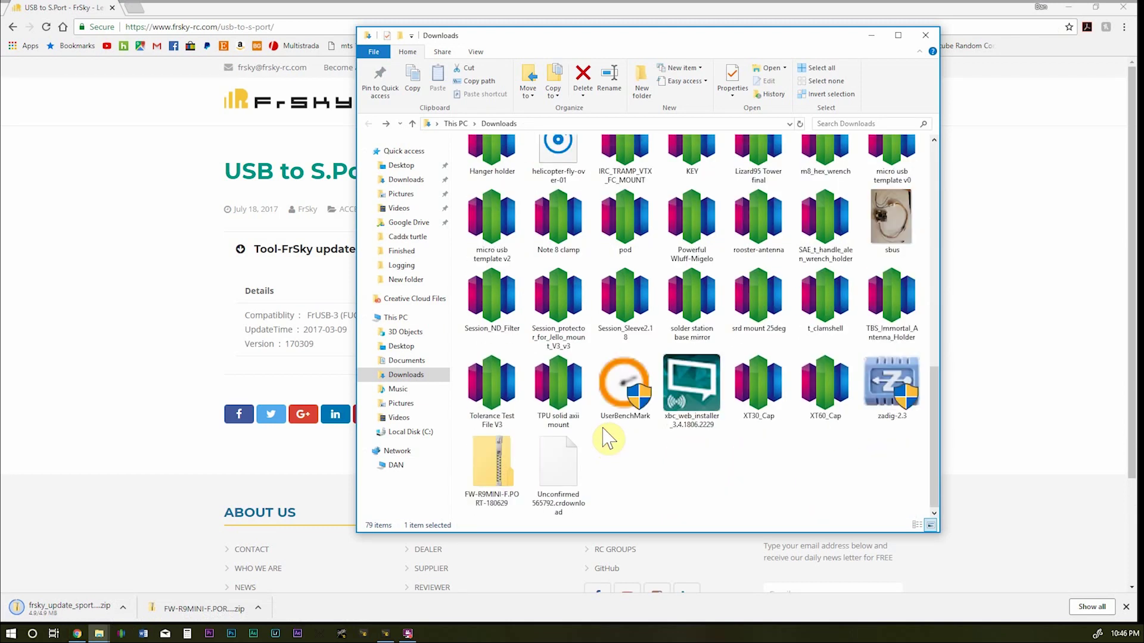
double_click(499, 484)
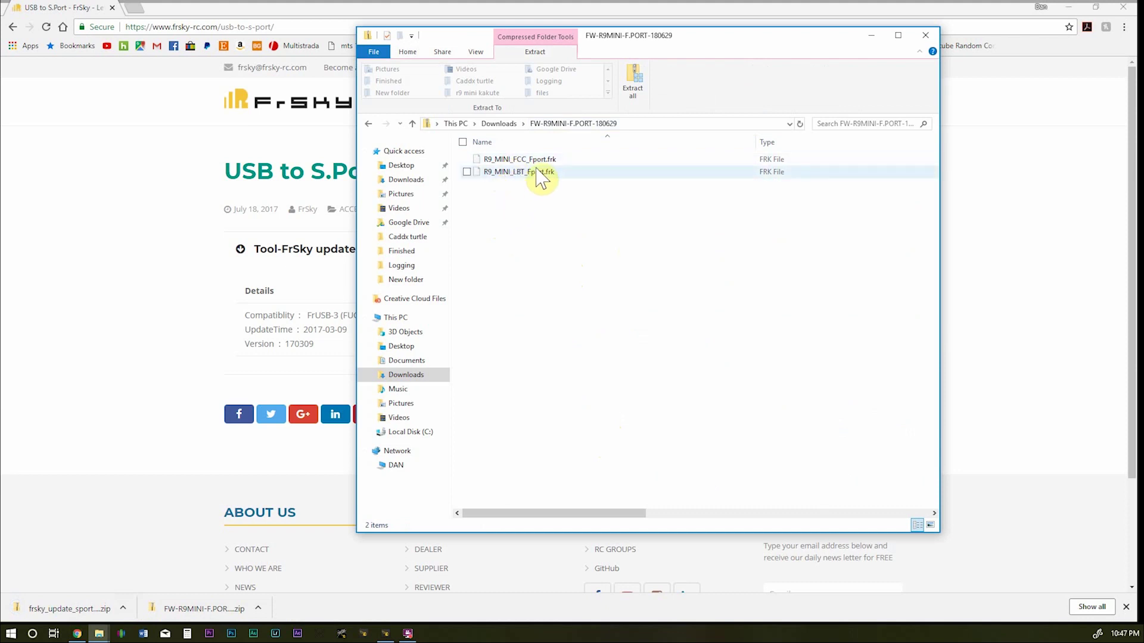
left_click(529, 159)
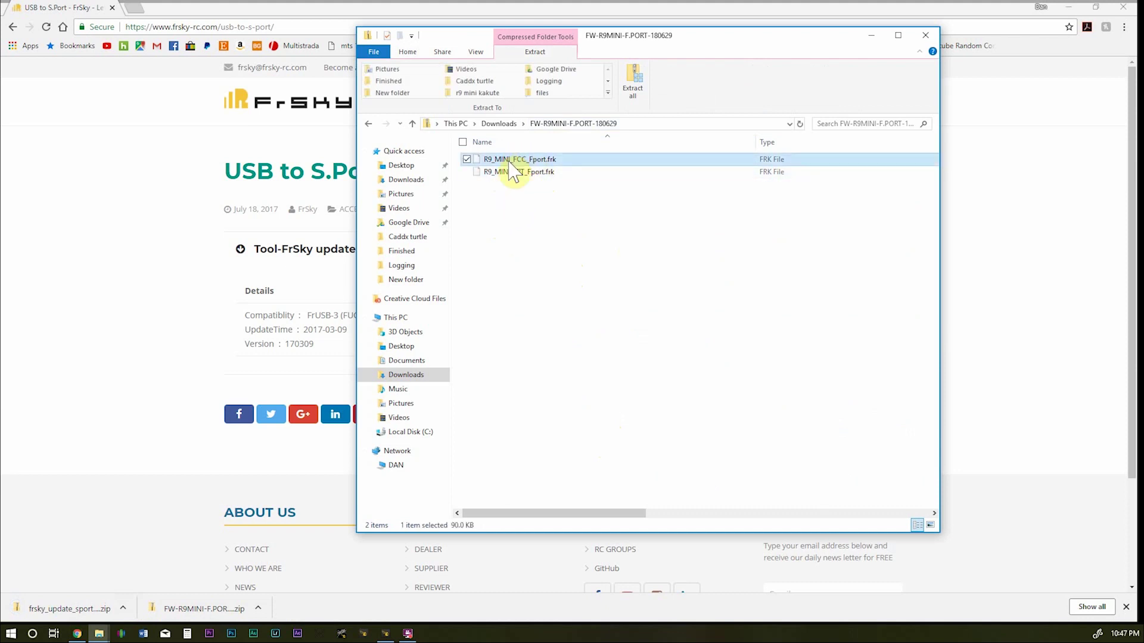
right_click(510, 164)
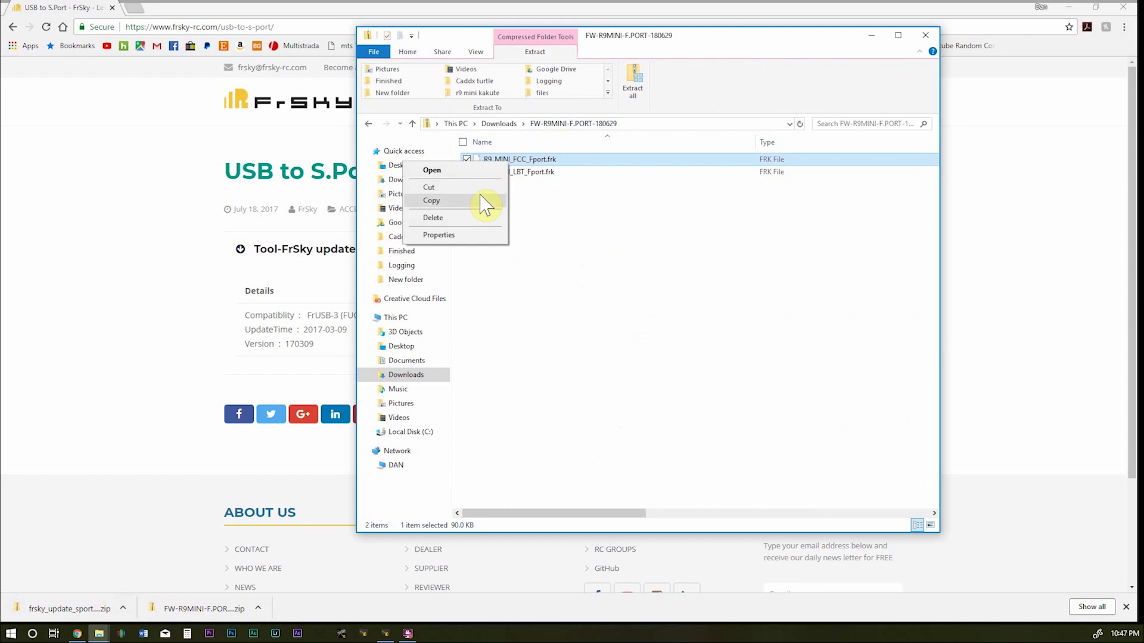
left_click(484, 201)
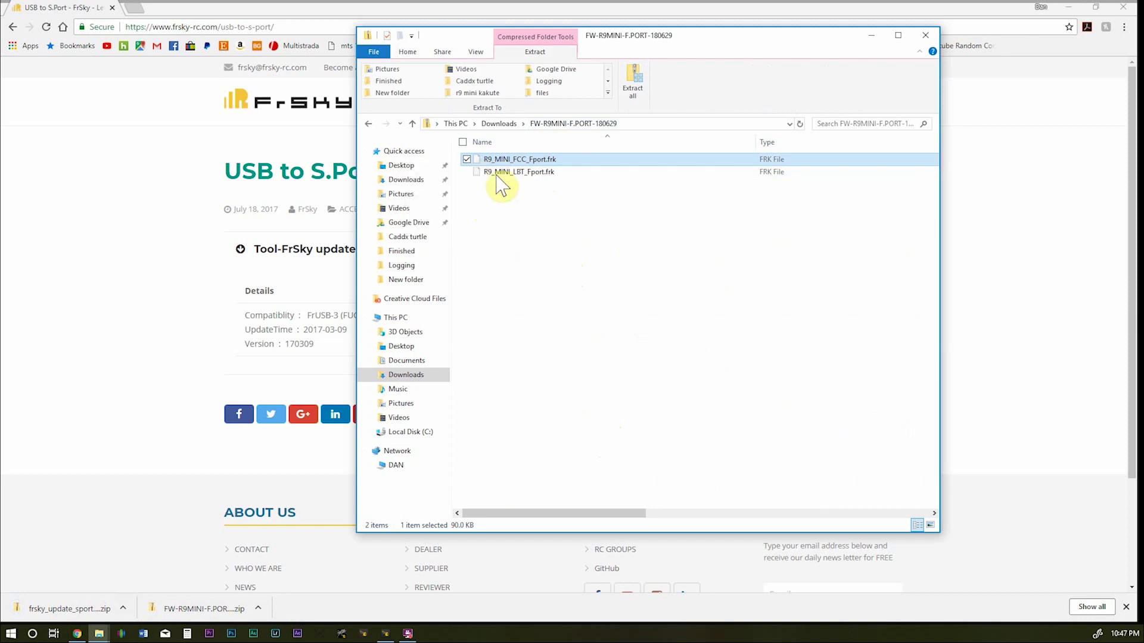
Step: Paste the copied firmware file into the frsky_update_sport_rev14 (1) folder in Downloads
left_click(503, 124)
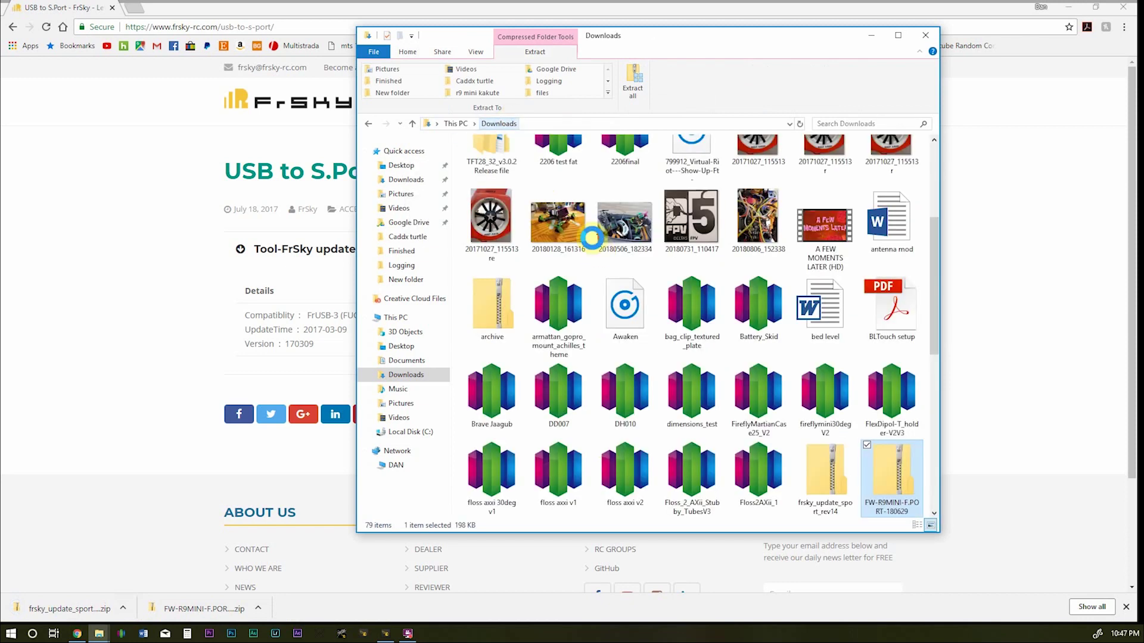
scroll(591, 237, "up", 5)
double_click(624, 184)
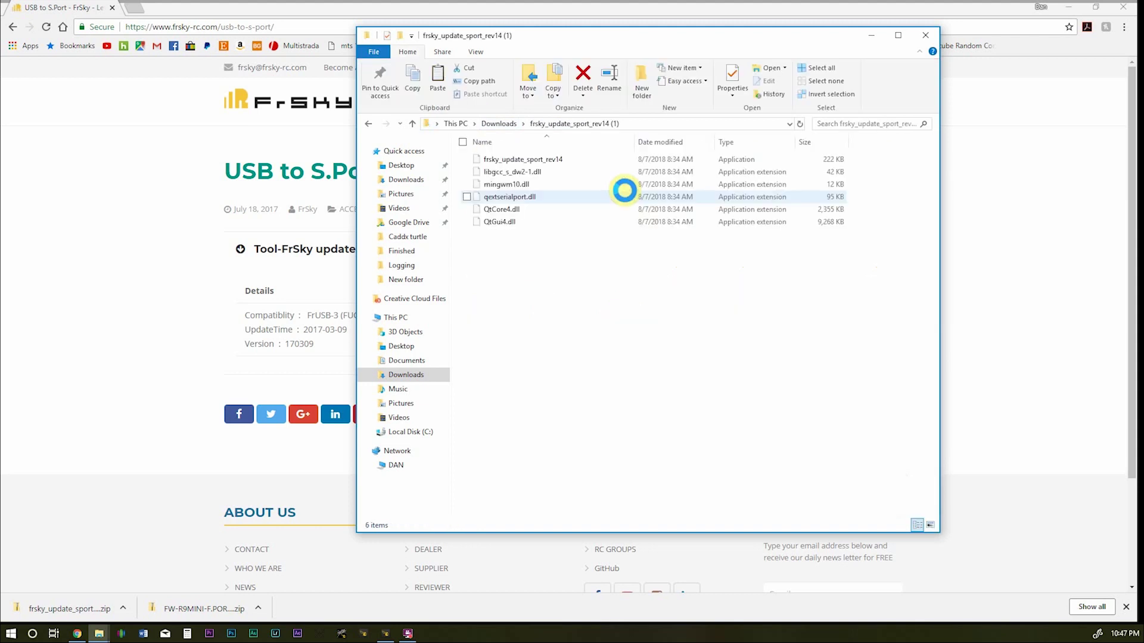
right_click(517, 321)
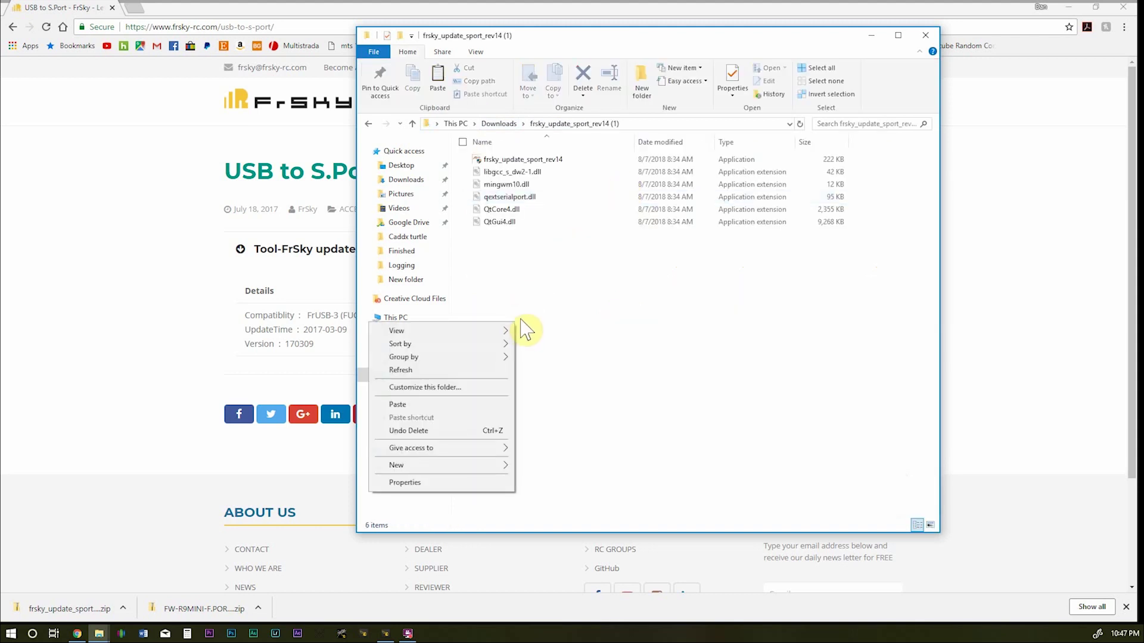
left_click(470, 406)
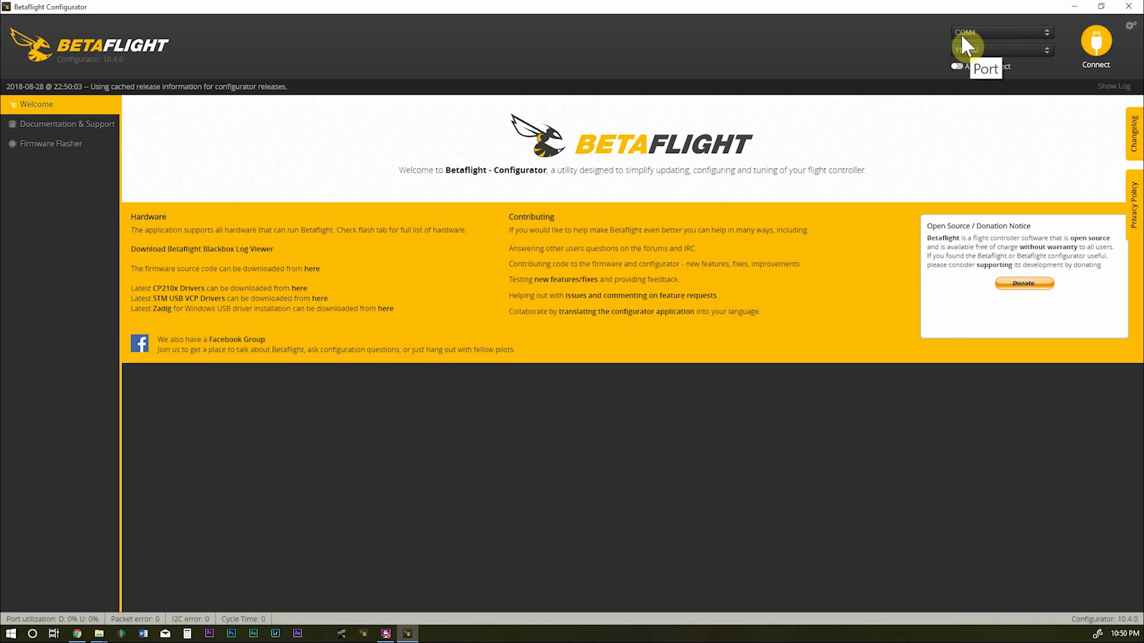
Step: Connect to the flight controller in Betaflight Configurator and show its serial port assignments
left_click(1096, 45)
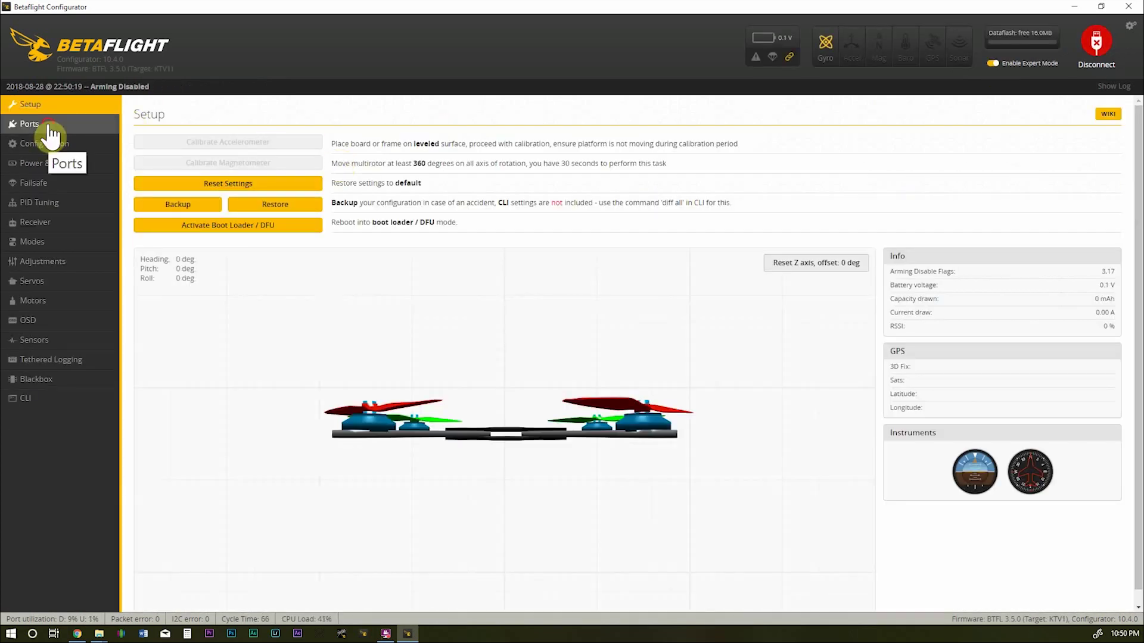
left_click(50, 125)
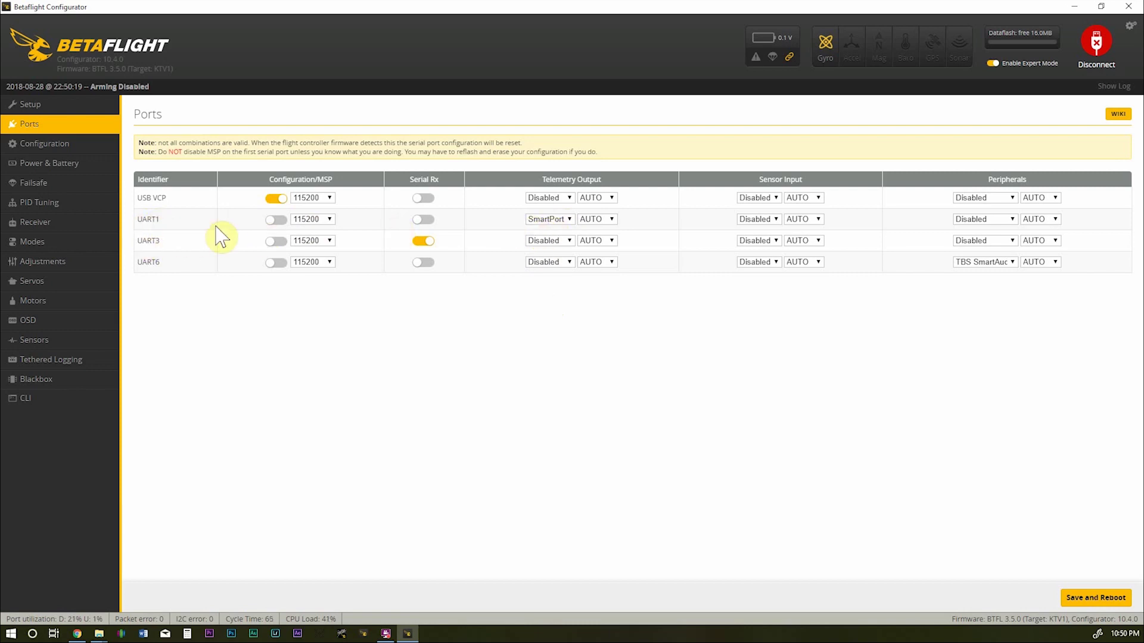
Step: Run serialpassthrough 0 57600 in the flight controller's command line and close the configurator
left_click(25, 415)
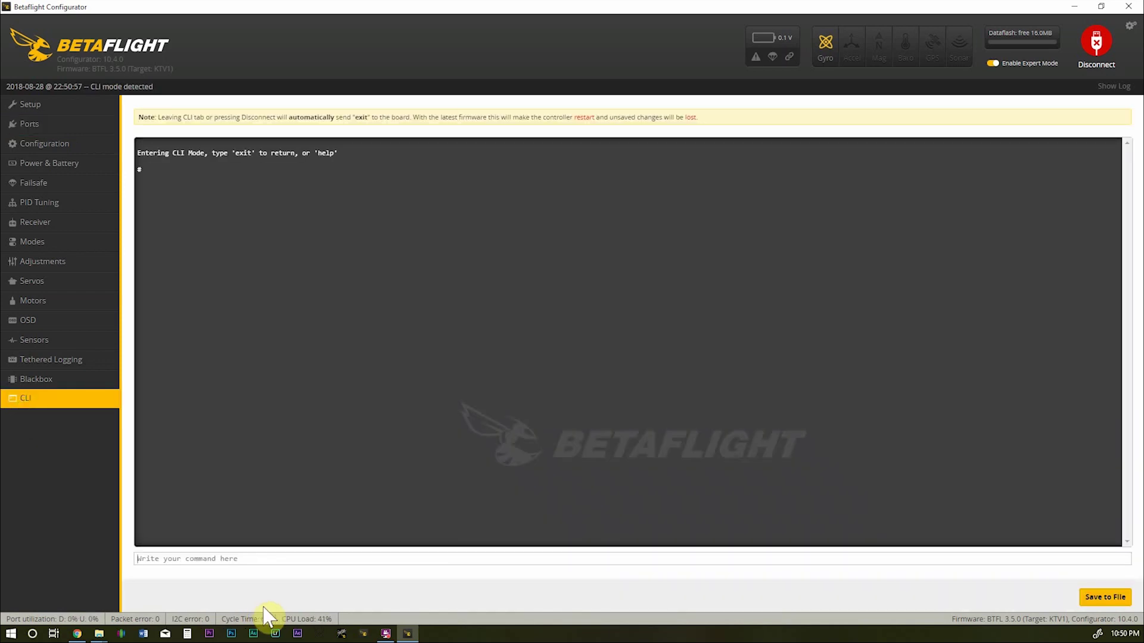
type("serialpassthrough 0 57600")
key("Return")
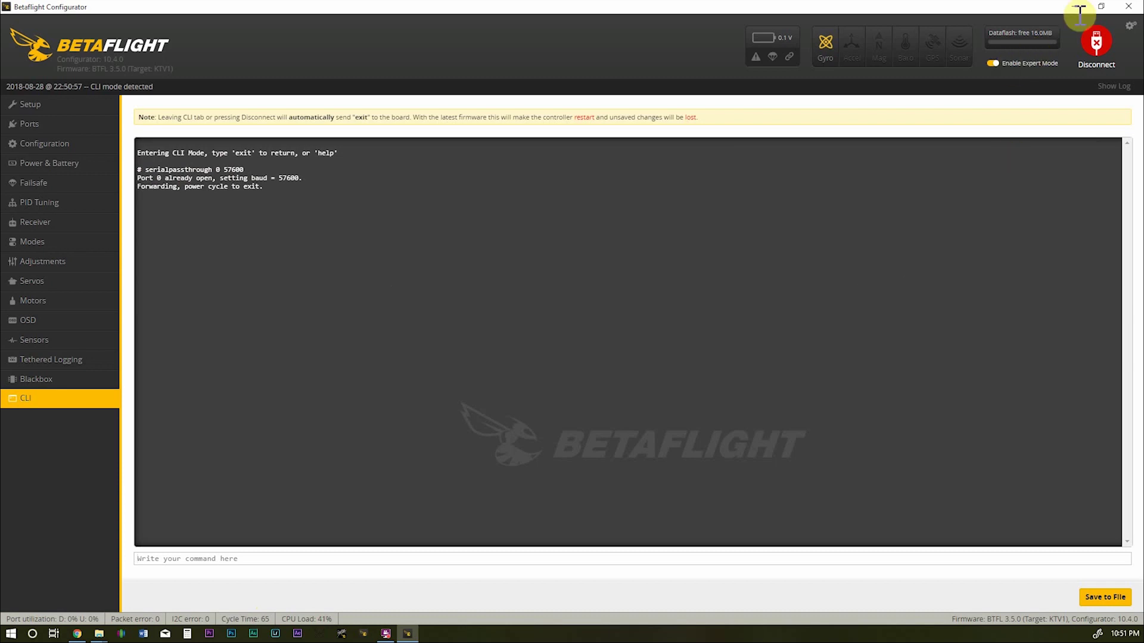
left_click(1135, 7)
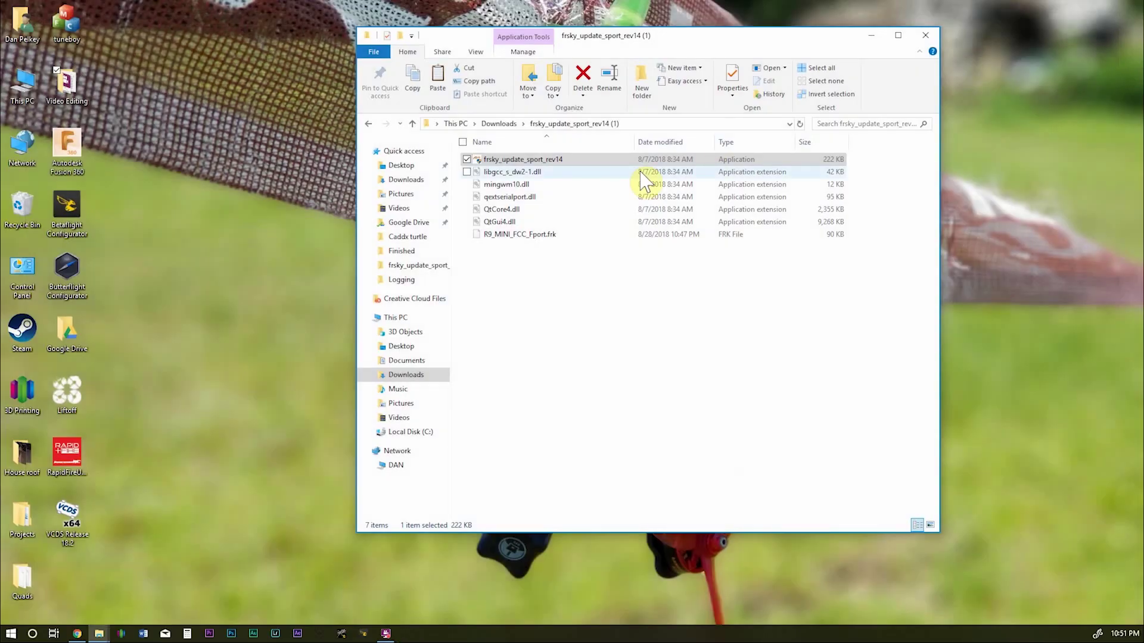
Step: Launch frsky_update_sport_rev14 from its folder and set its port to COM4
double_click(529, 161)
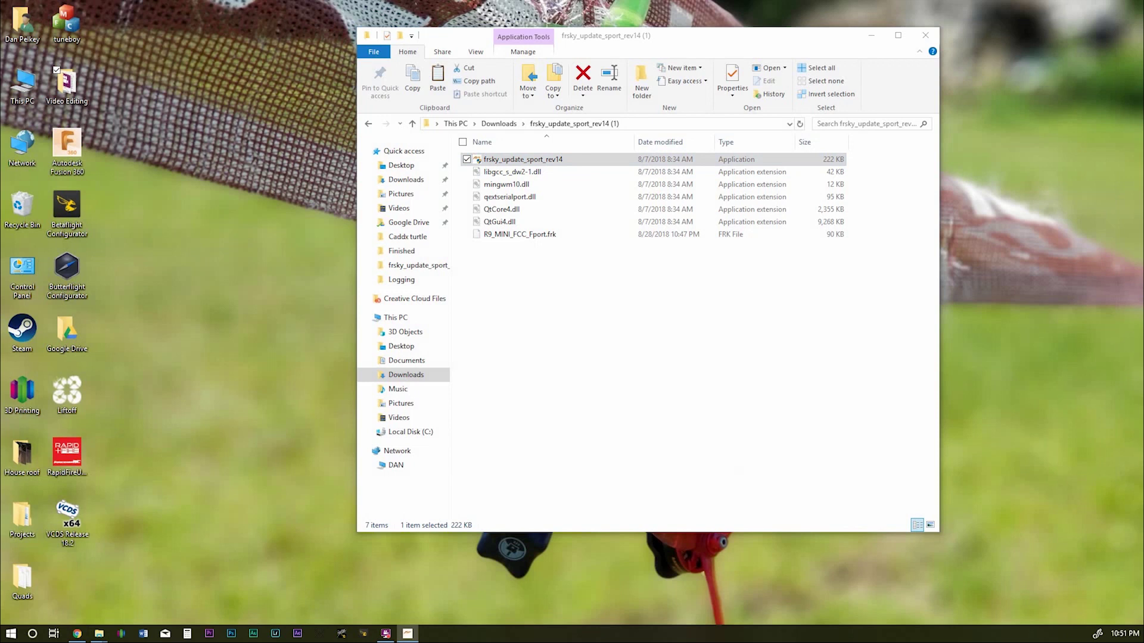
left_click_drag(406, 436, 503, 221)
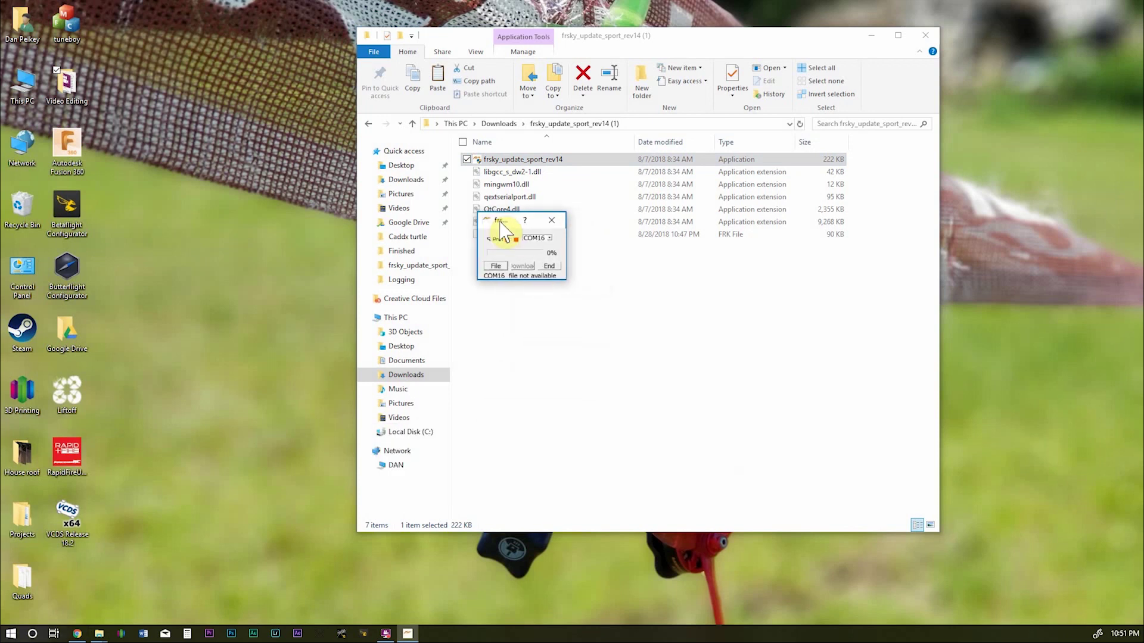
left_click(550, 238)
left_click(535, 263)
Step: Load R9_MINI_FCC_Fport.frk into the update tool, flash it to the receiver and end the session
left_click(498, 268)
left_click(655, 315)
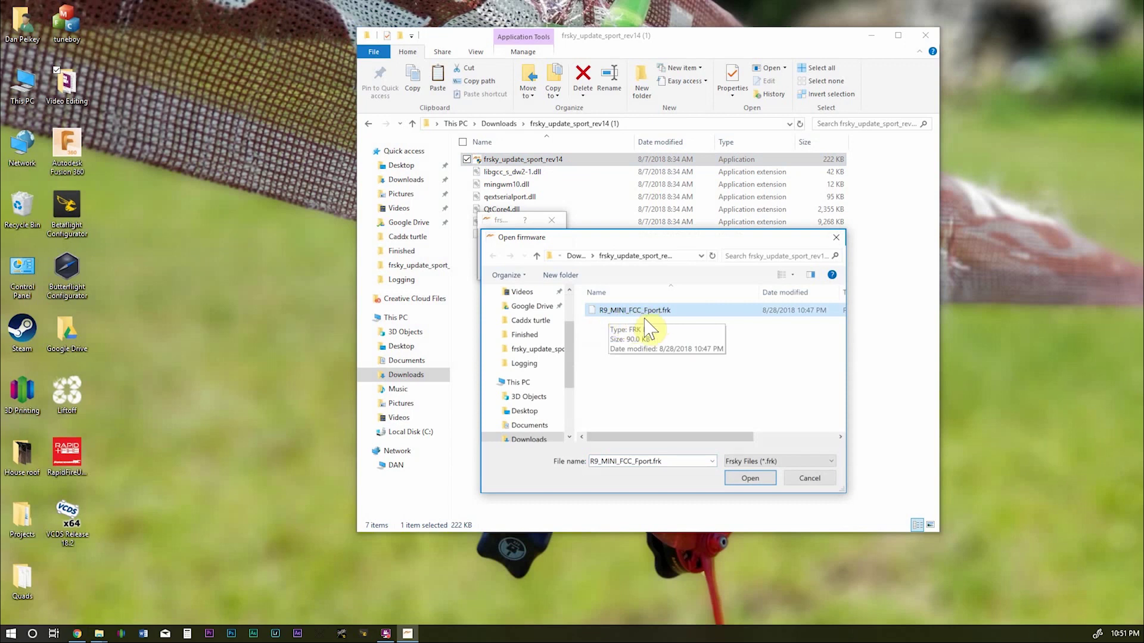
left_click(750, 478)
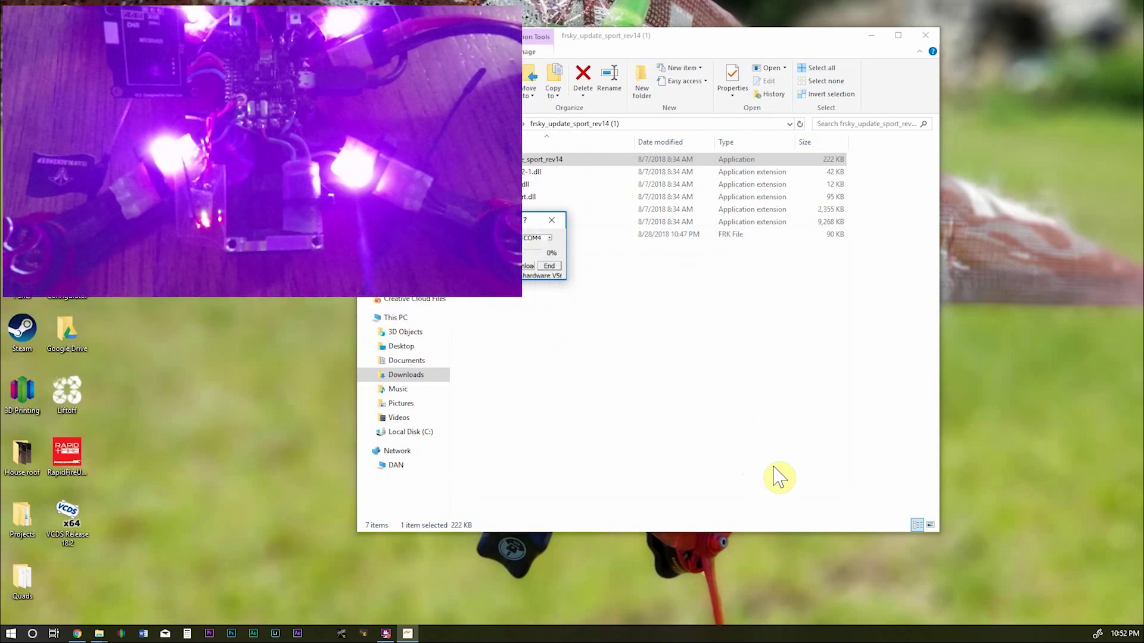
left_click(524, 267)
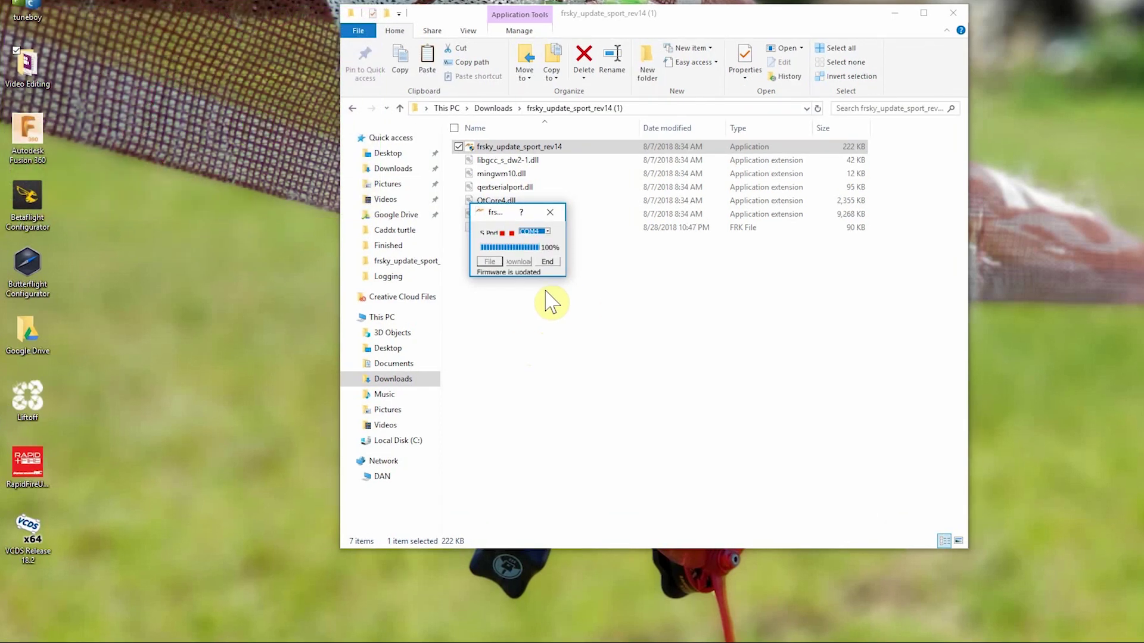
left_click(546, 261)
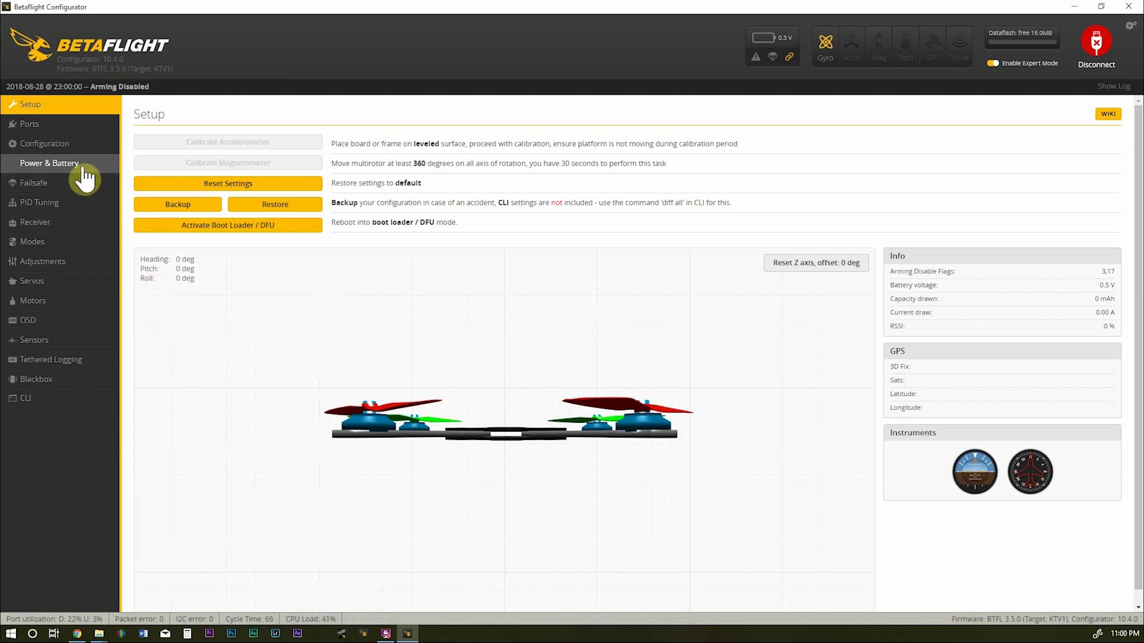
Step: Turn off Serial Rx on UART3, enable it on UART1, disable UART1's telemetry output, save with a reboot and recheck the port assignments
left_click(49, 125)
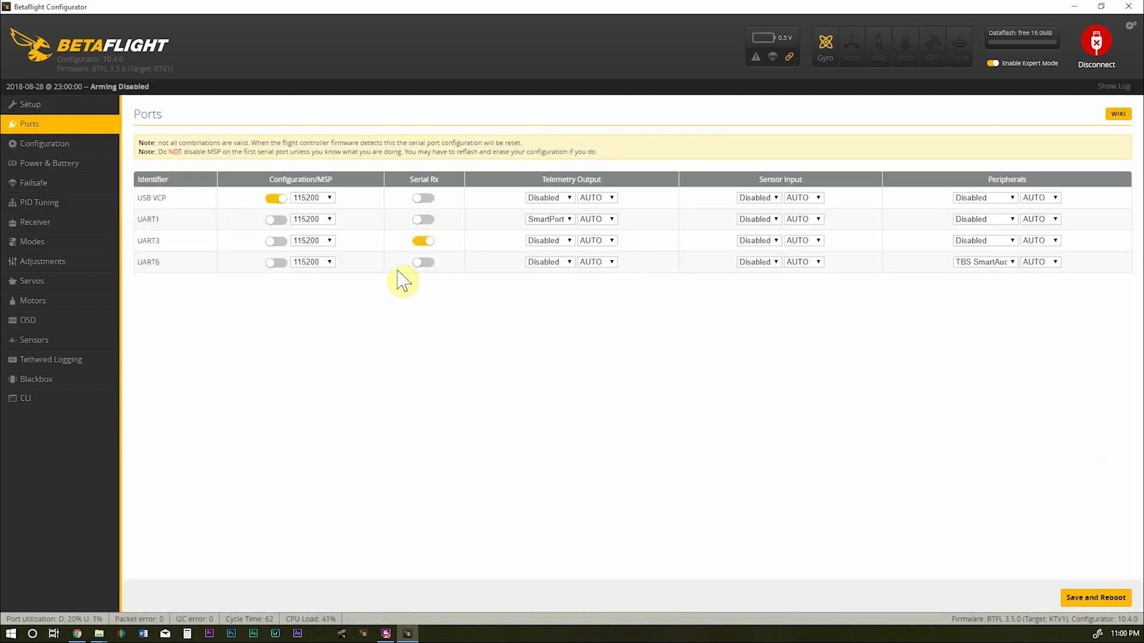
left_click(417, 241)
left_click(423, 241)
left_click(424, 220)
left_click(543, 220)
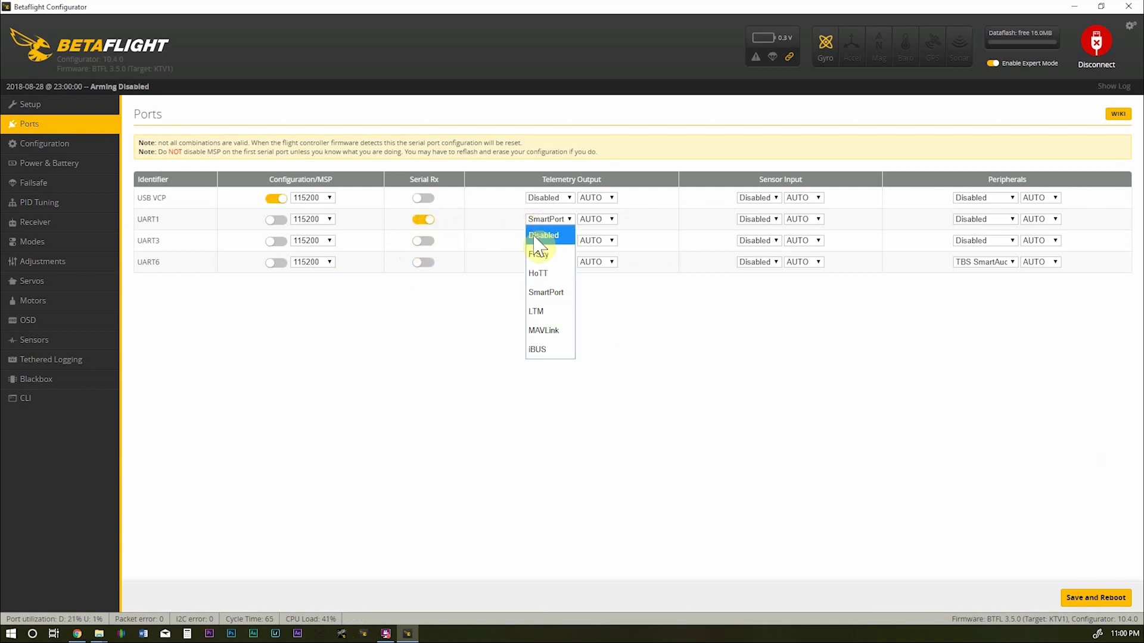
left_click(536, 236)
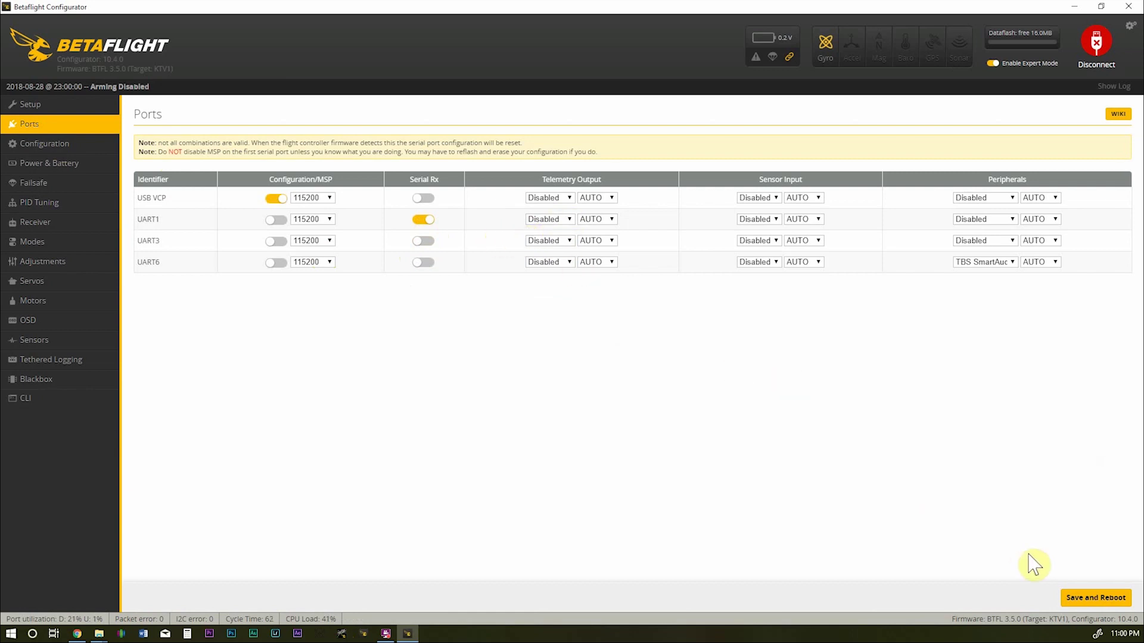
left_click(1092, 599)
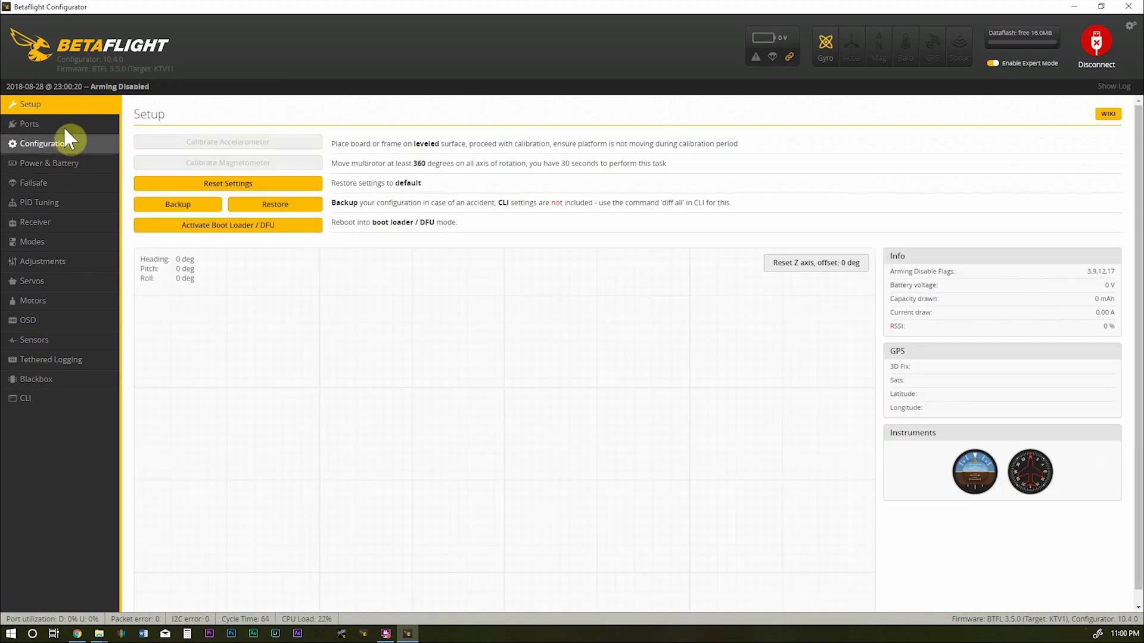
left_click(59, 124)
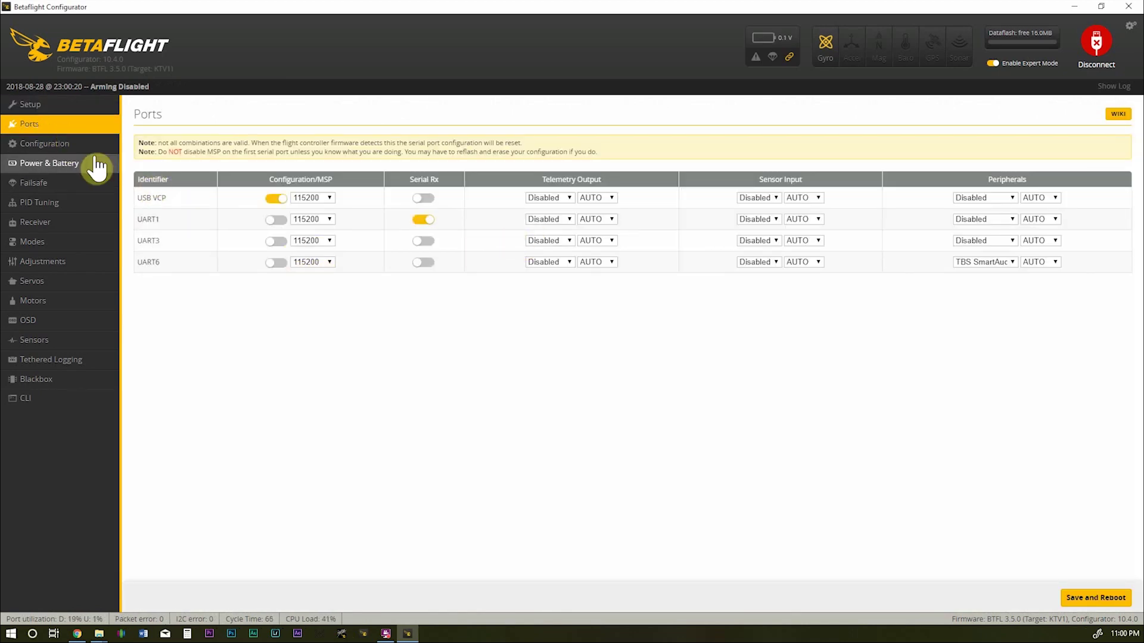
Step: Set the Serial Receiver Provider to FrSky FPort in the flight controller configuration, then save and reboot
left_click(78, 146)
scroll(331, 339, "down", 5)
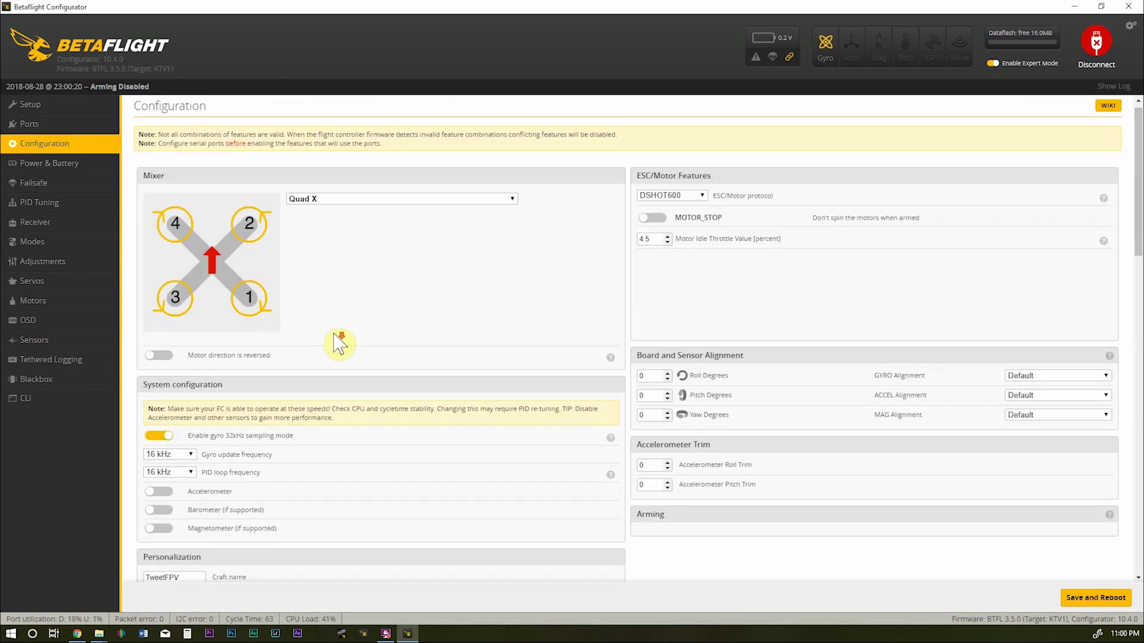
scroll(292, 340, "down", 1)
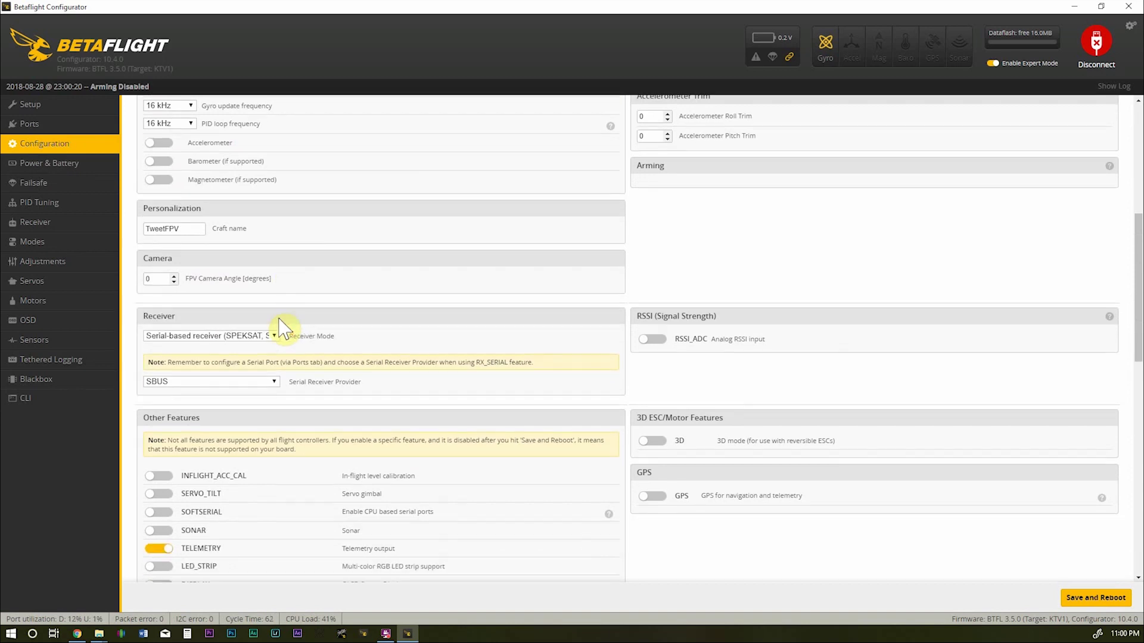
left_click(275, 382)
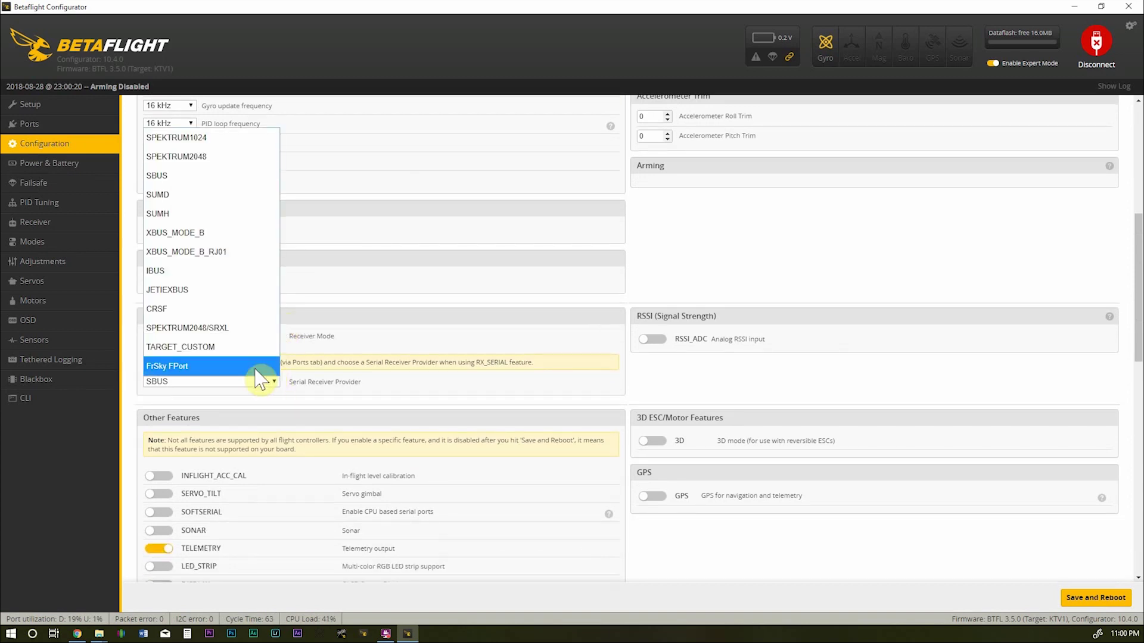
left_click(256, 367)
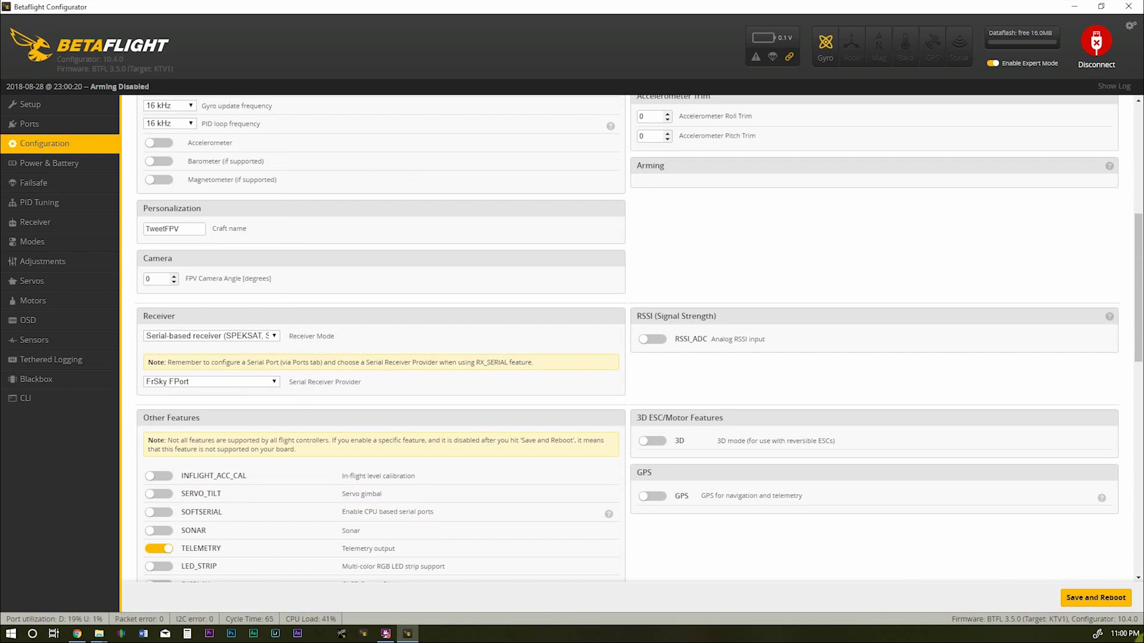
left_click(1104, 603)
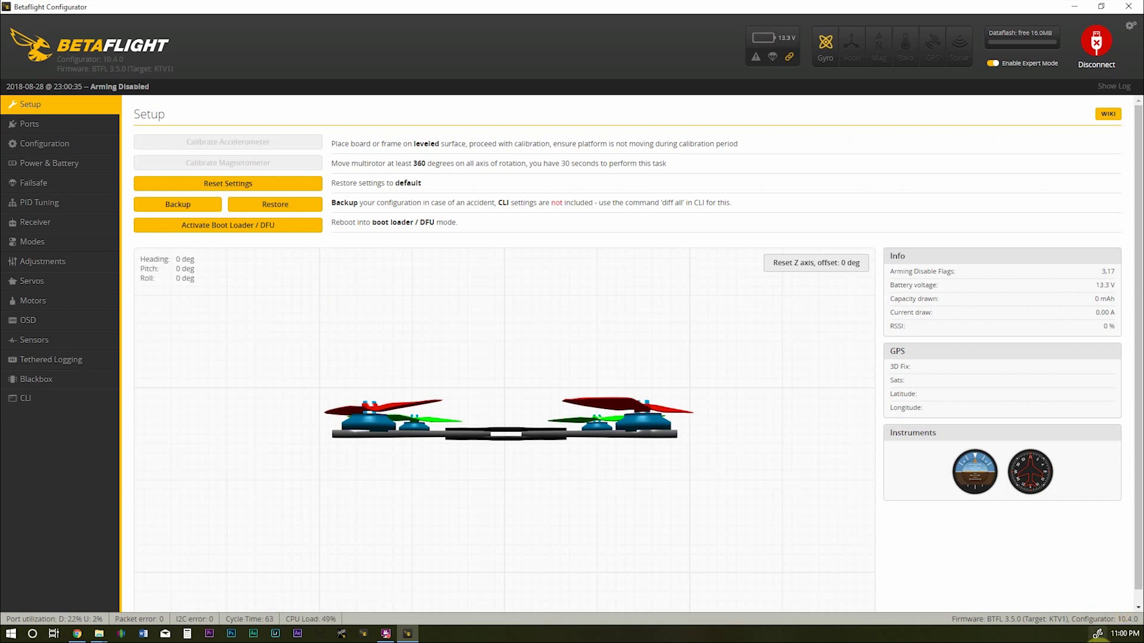
Step: Set the receiver's RSSI channel to AUX 12, save the change and show the receiver channels again
left_click(62, 221)
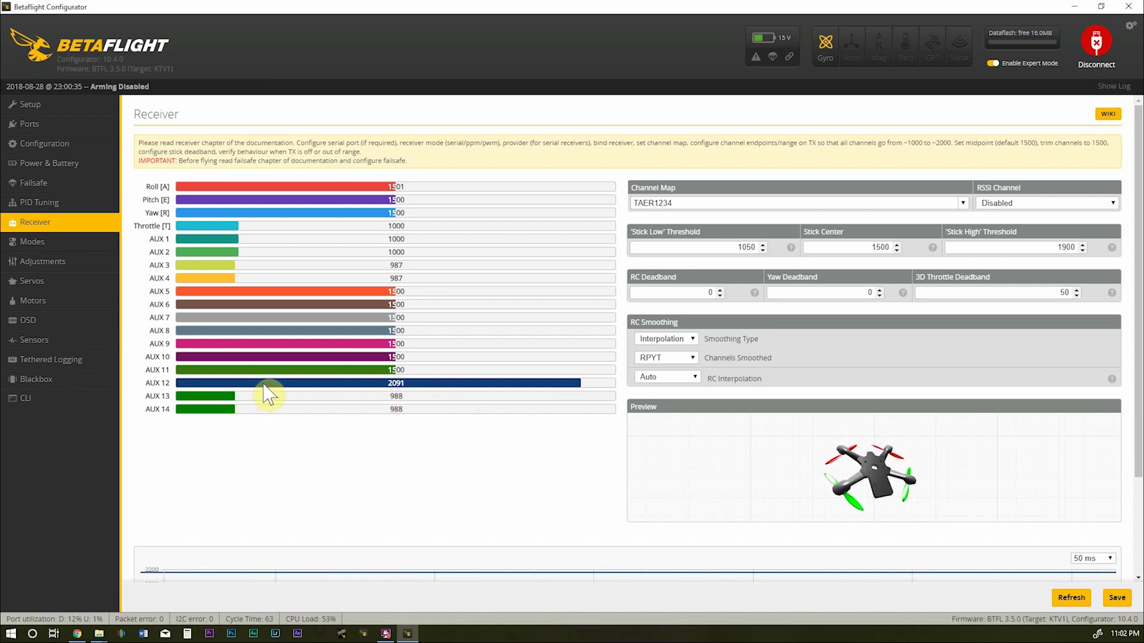
left_click(1011, 204)
left_click(1029, 449)
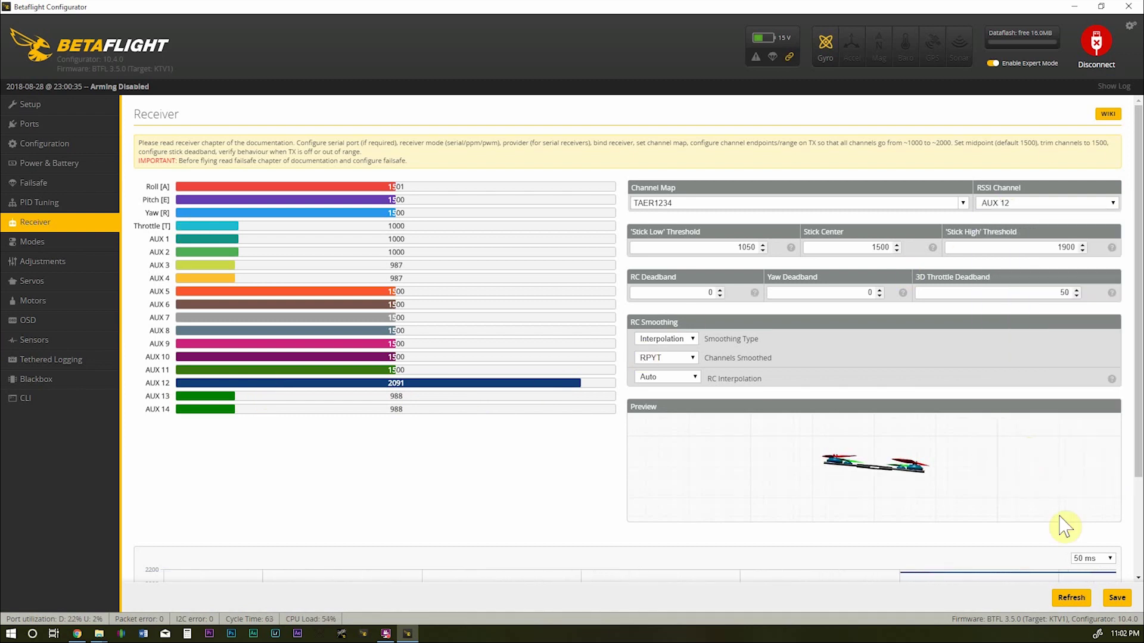
left_click(1117, 598)
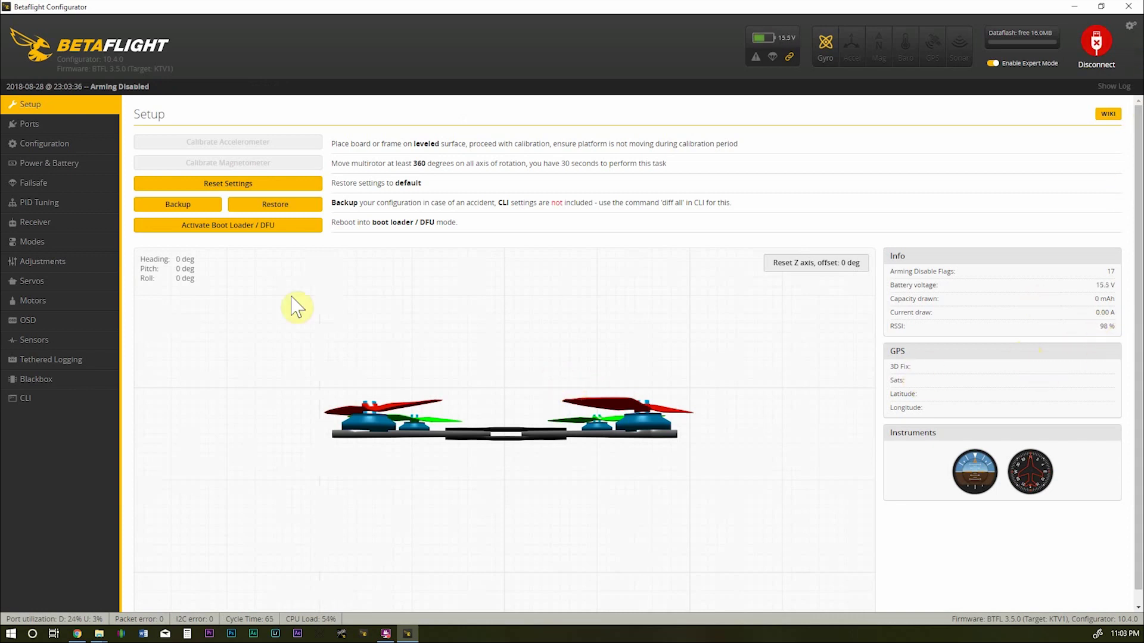
left_click(60, 225)
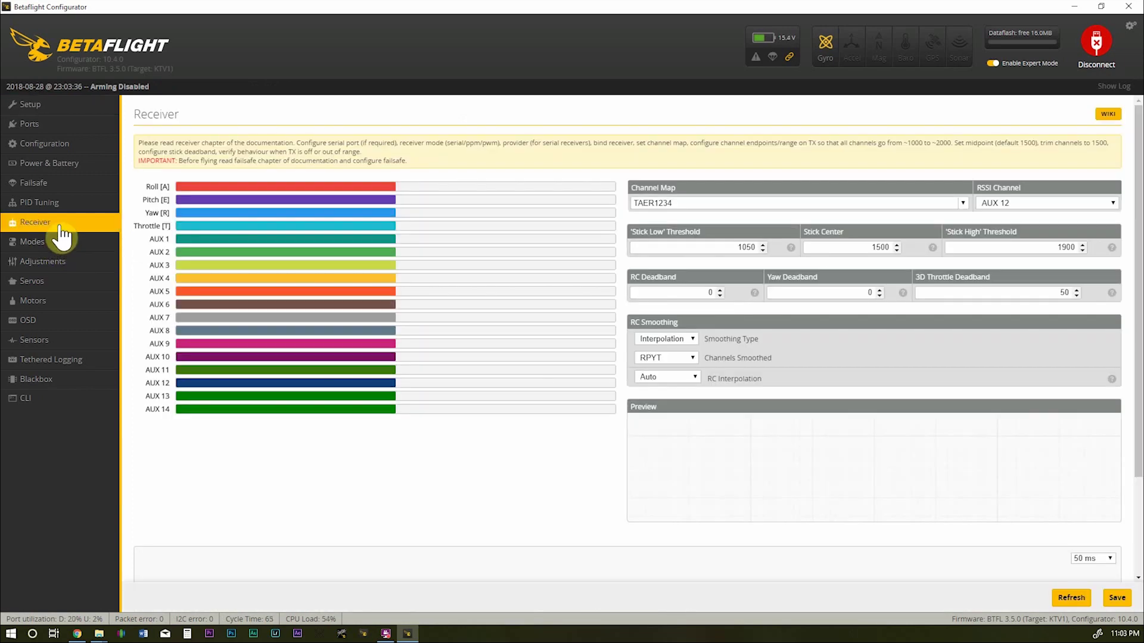